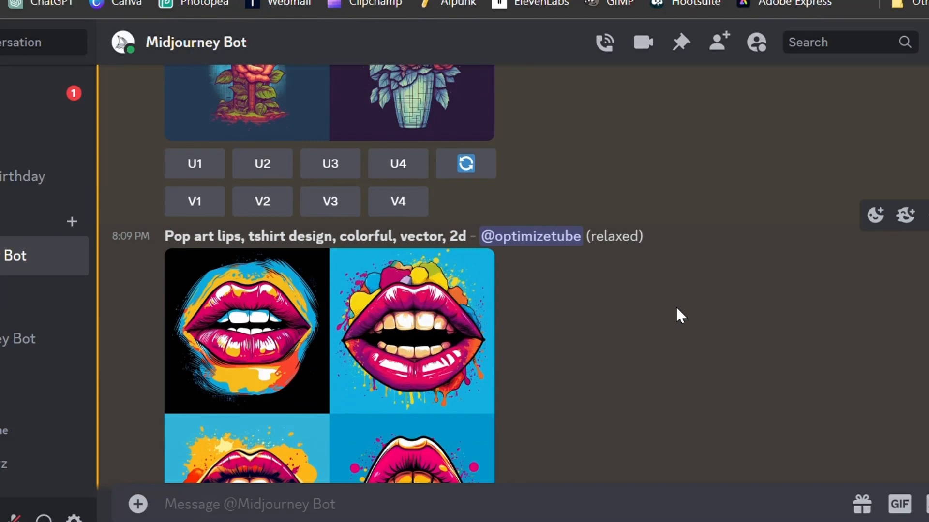
Step: Scroll through the Midjourney Bot conversation to review the generated t-shirt design grids and their upscaled images
scroll(676, 308, "down", 2)
scroll(676, 308, "down", 2)
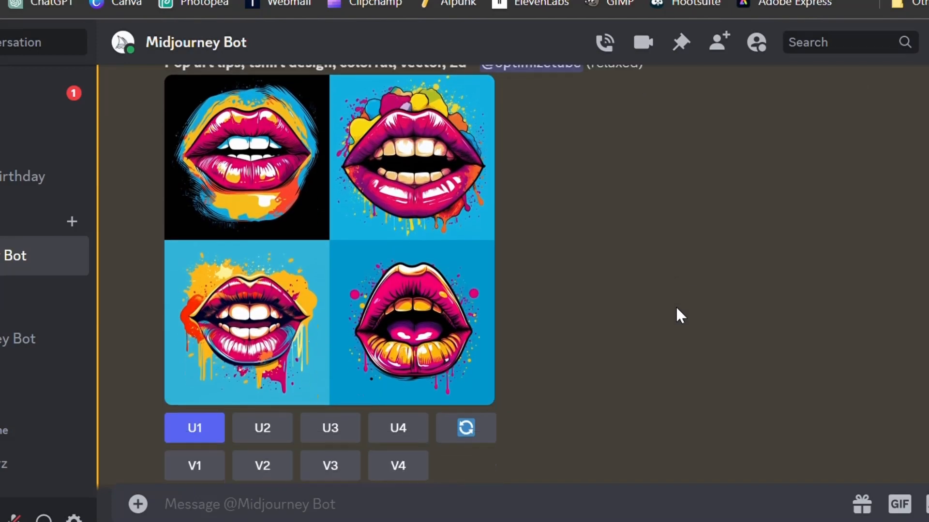
scroll(676, 308, "down", 2)
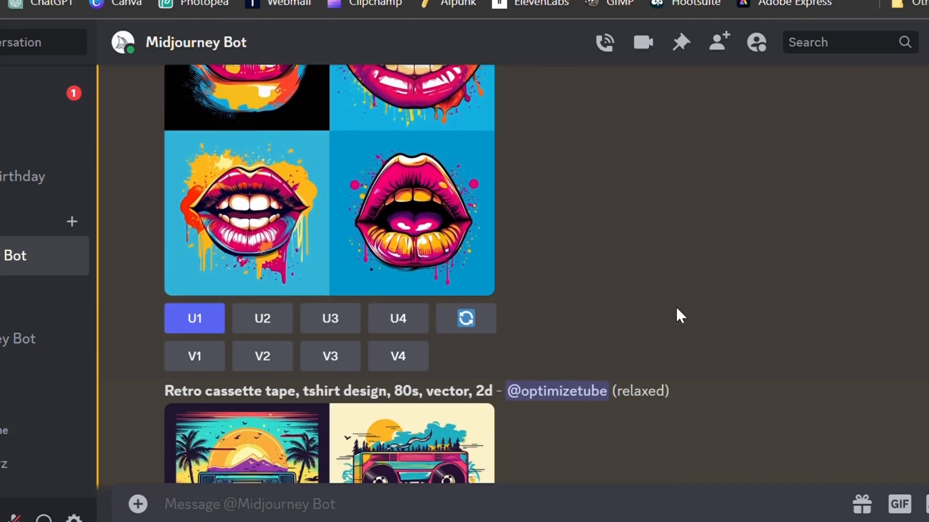
scroll(676, 309, "down", 2)
scroll(676, 308, "down", 2)
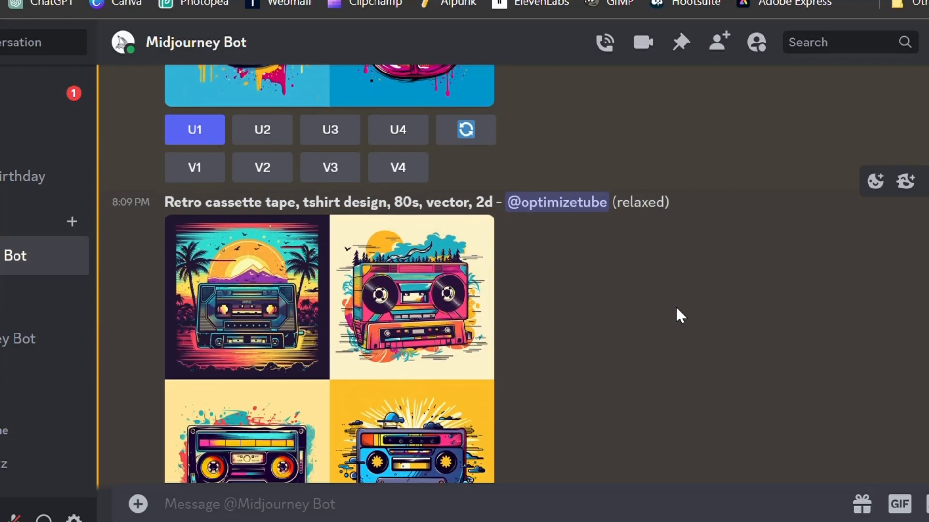
scroll(676, 308, "down", 2)
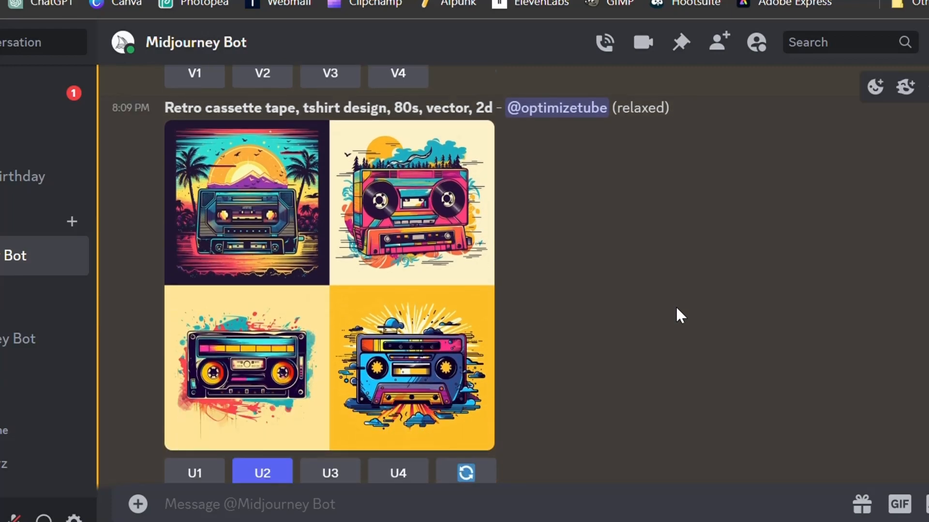
scroll(676, 308, "down", 4)
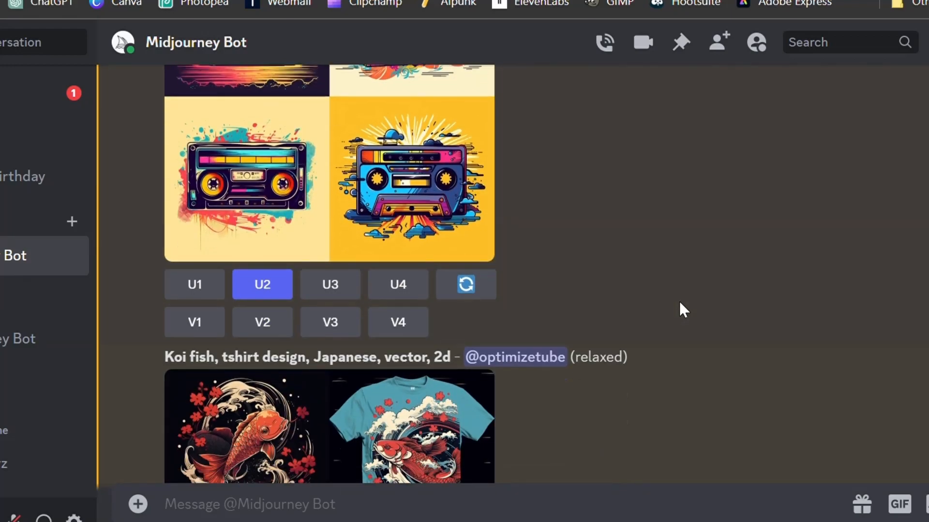
scroll(680, 304, "down", 4)
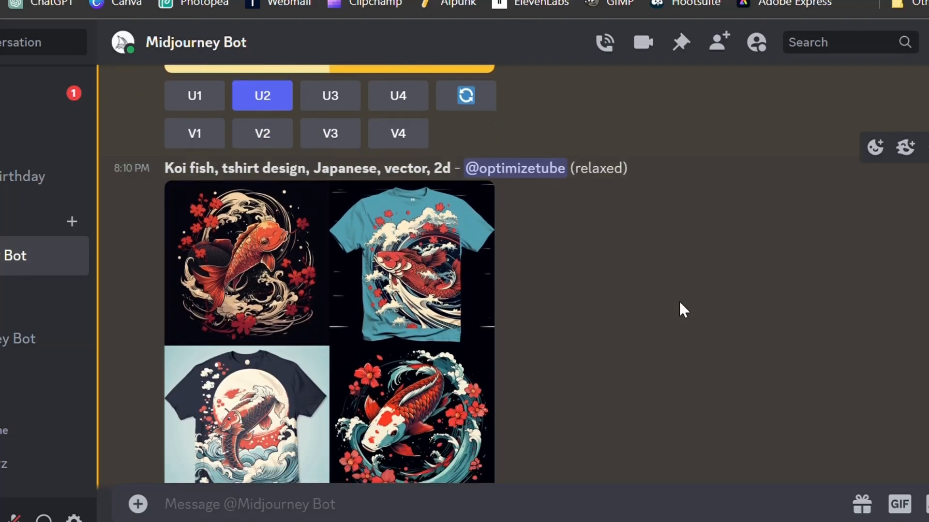
scroll(679, 303, "down", 2)
scroll(679, 303, "down", 2)
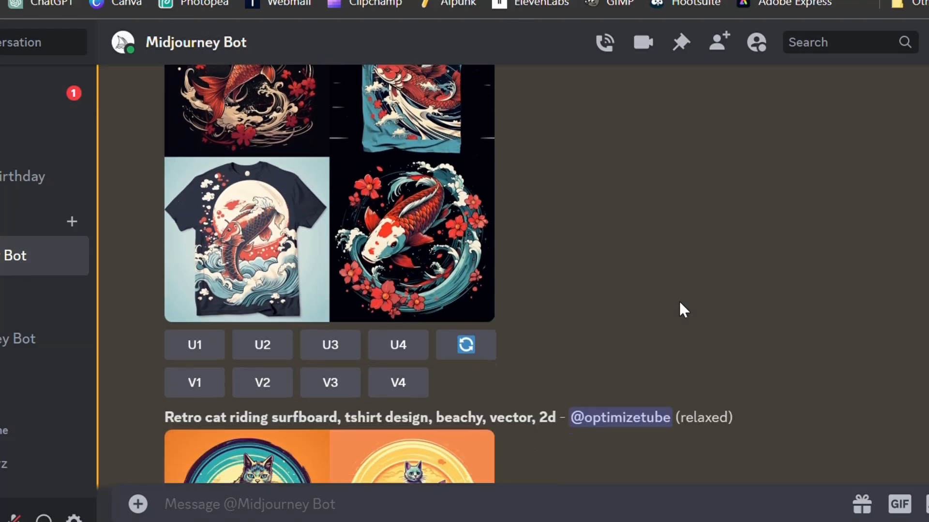
scroll(678, 303, "down", 4)
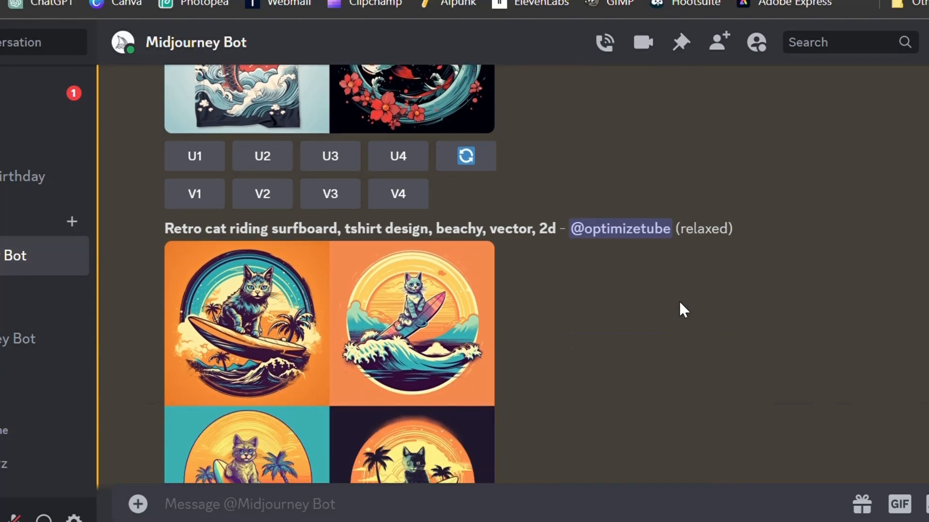
scroll(679, 303, "down", 2)
scroll(679, 303, "down", 2)
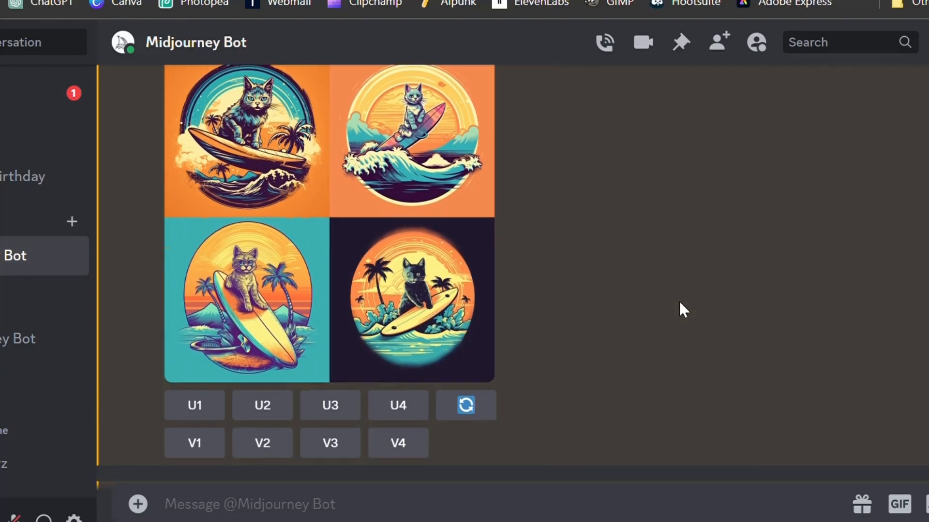
scroll(679, 303, "down", 4)
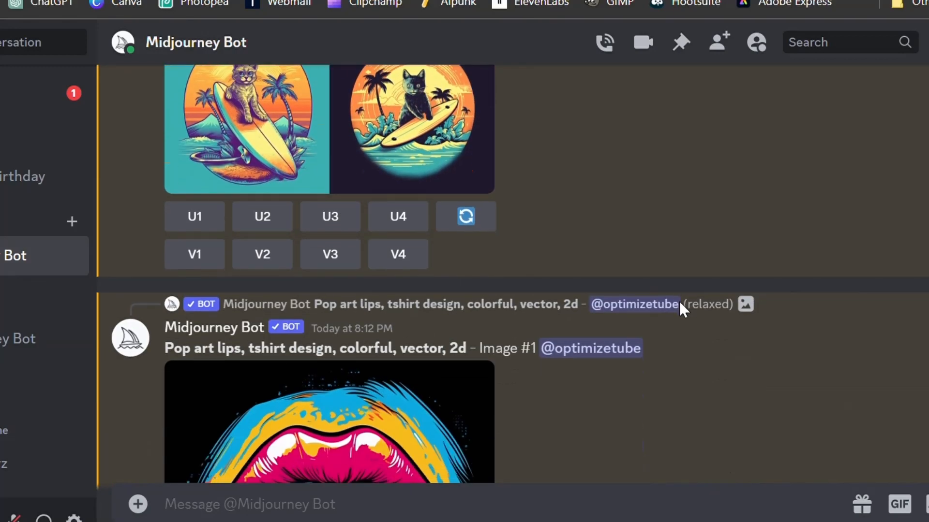
scroll(679, 303, "down", 3)
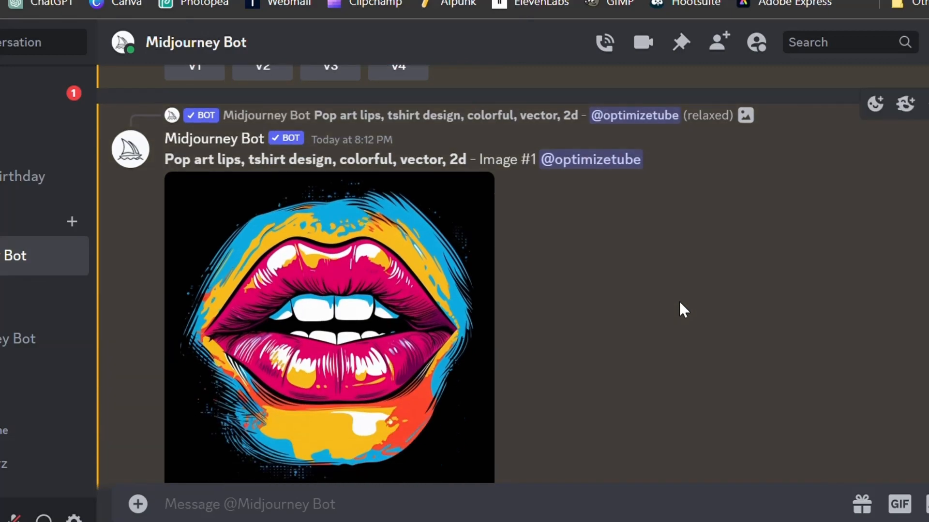
scroll(679, 303, "down", 2)
Step: Open the upscaled pop art lips image full size in the browser, then close it and the preview
left_click(317, 283)
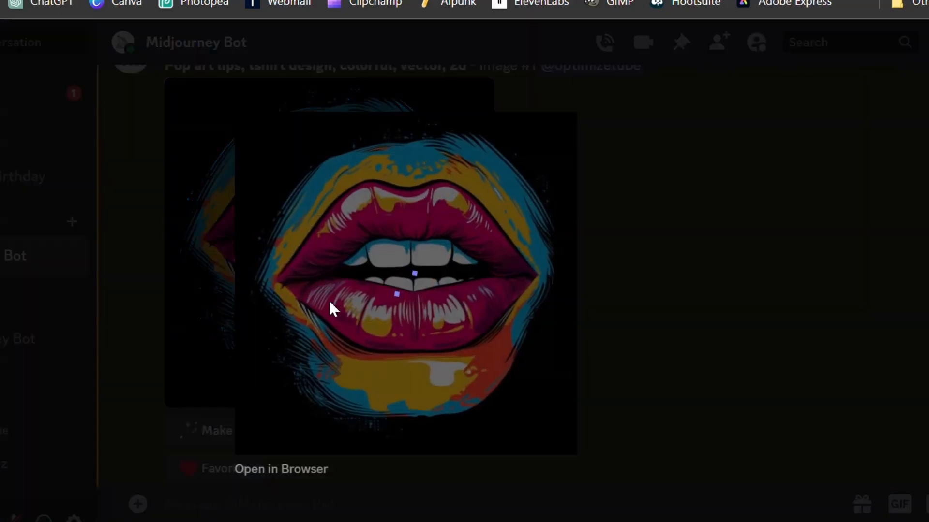
left_click(284, 468)
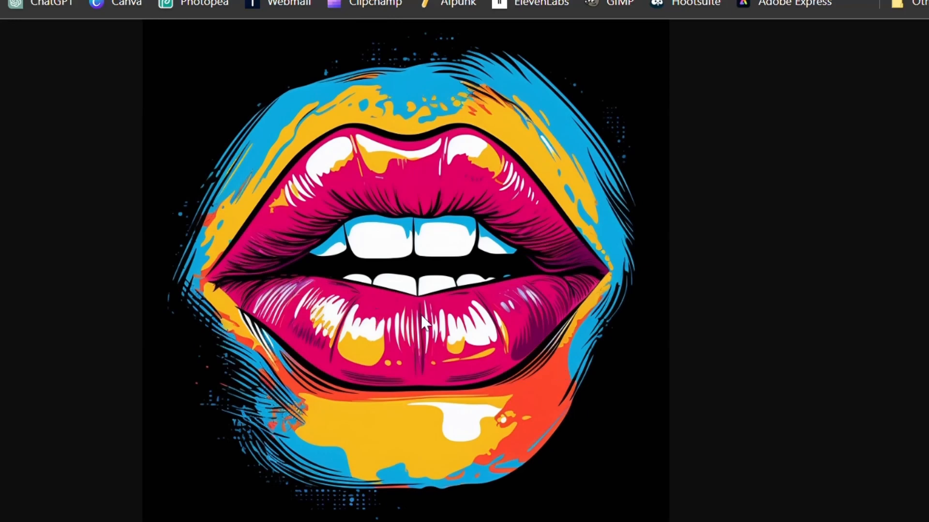
key("ctrl+w")
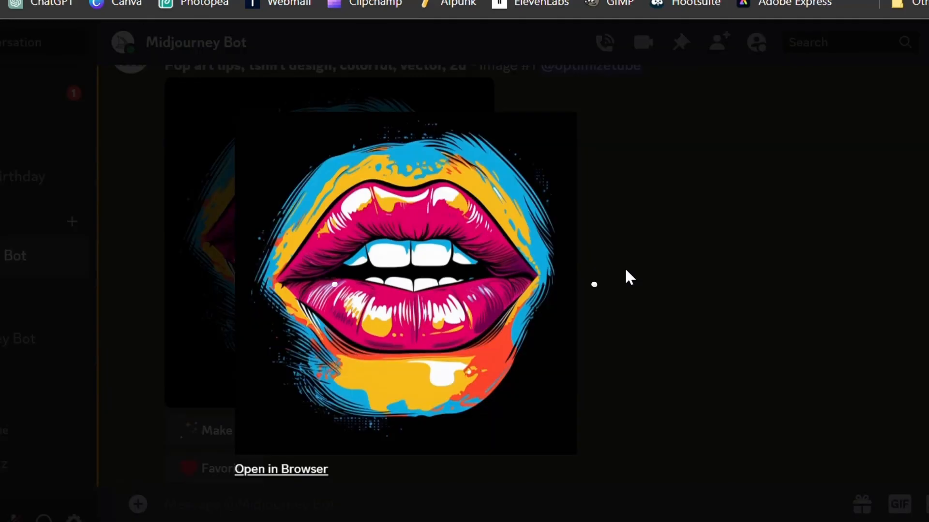
left_click(628, 276)
Step: Open the upscaled retro cassette tape image full size in the browser, then close it and the preview
scroll(394, 325, "down", 4)
scroll(290, 309, "down", 6)
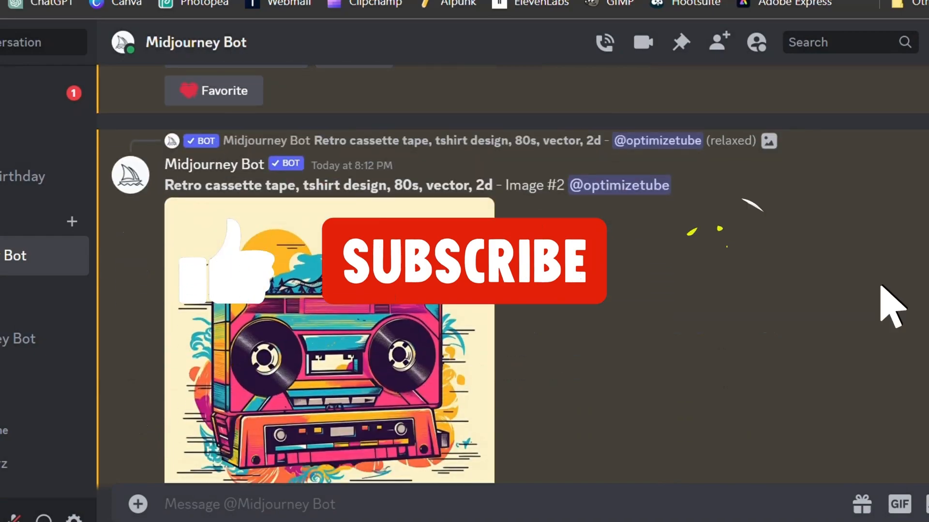
left_click(285, 306)
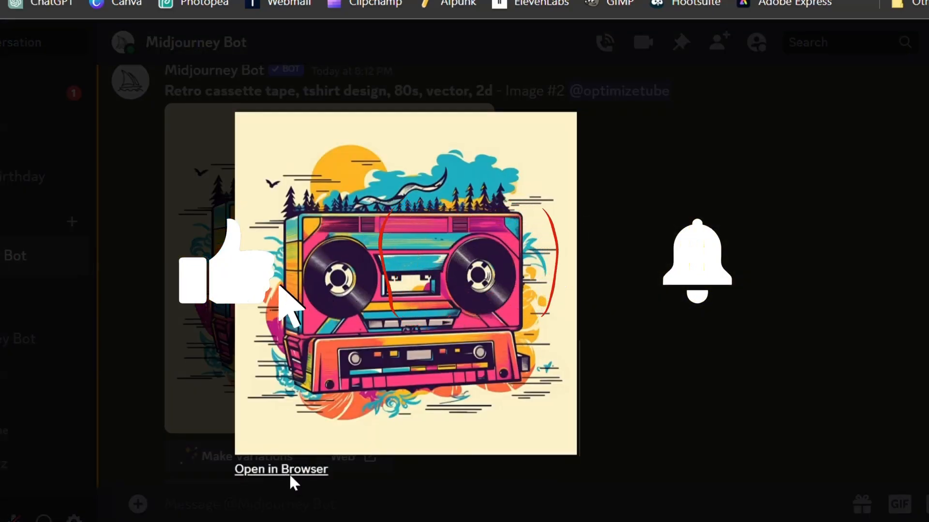
left_click(289, 470)
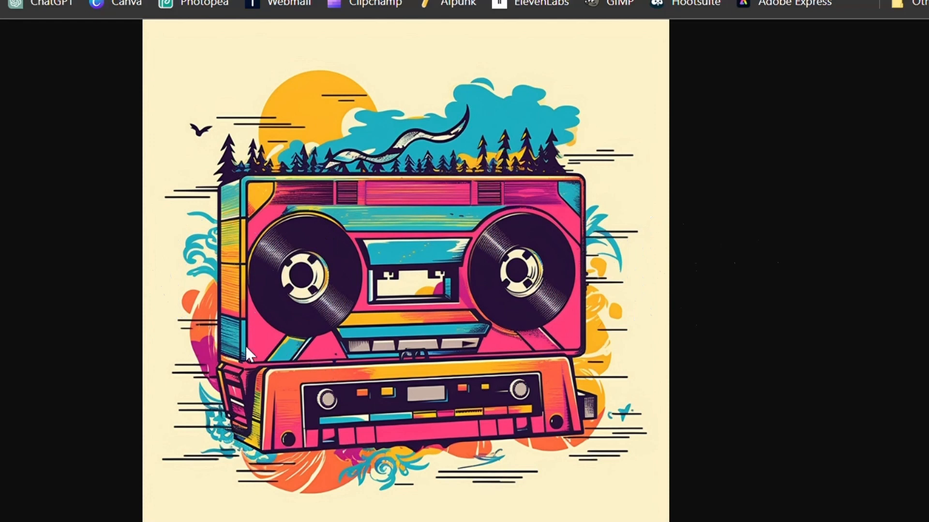
key("ctrl+w")
left_click(608, 268)
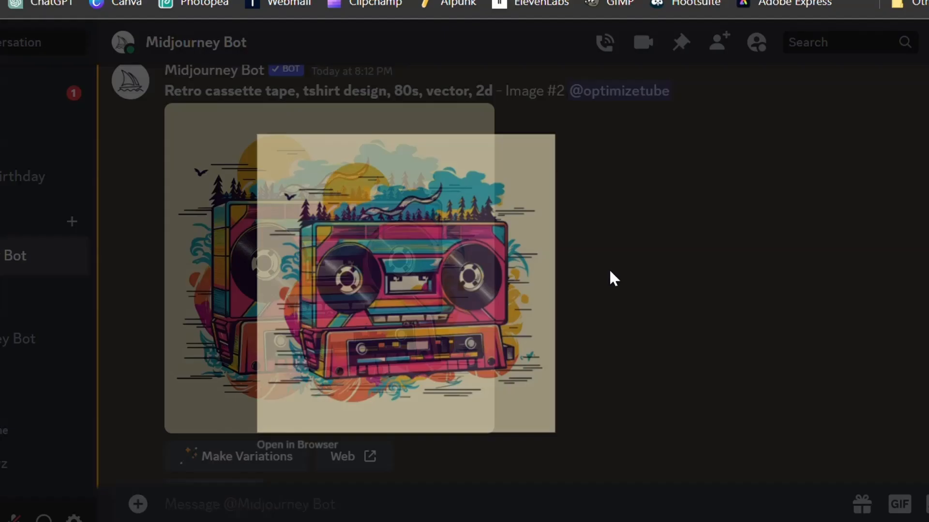
Step: Open the upscaled cool cat with sunglasses image full size in the browser, then close it and the preview
scroll(394, 251, "down", 4)
scroll(405, 262, "down", 10)
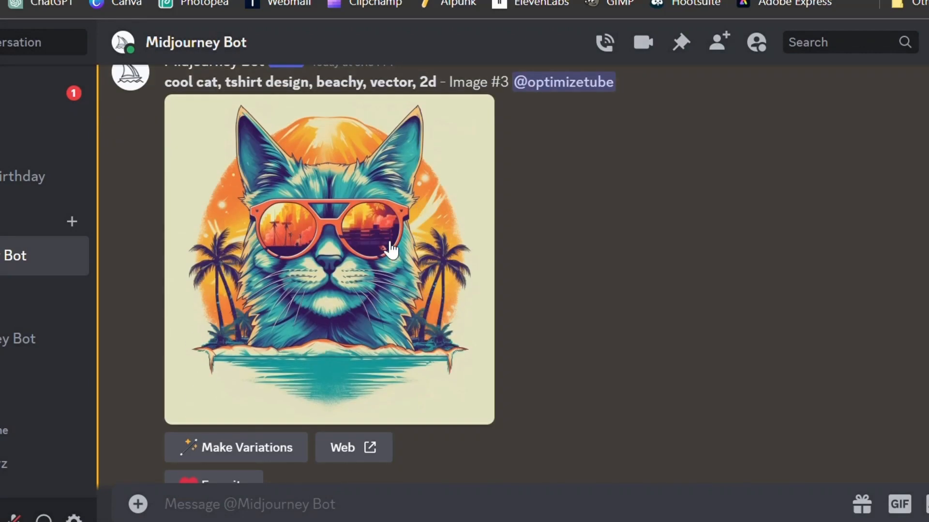
left_click(326, 332)
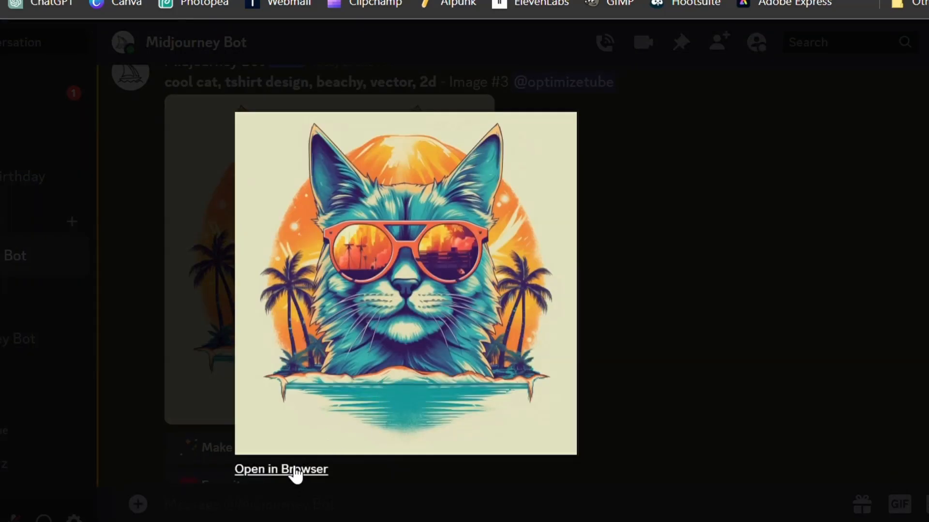
left_click(294, 470)
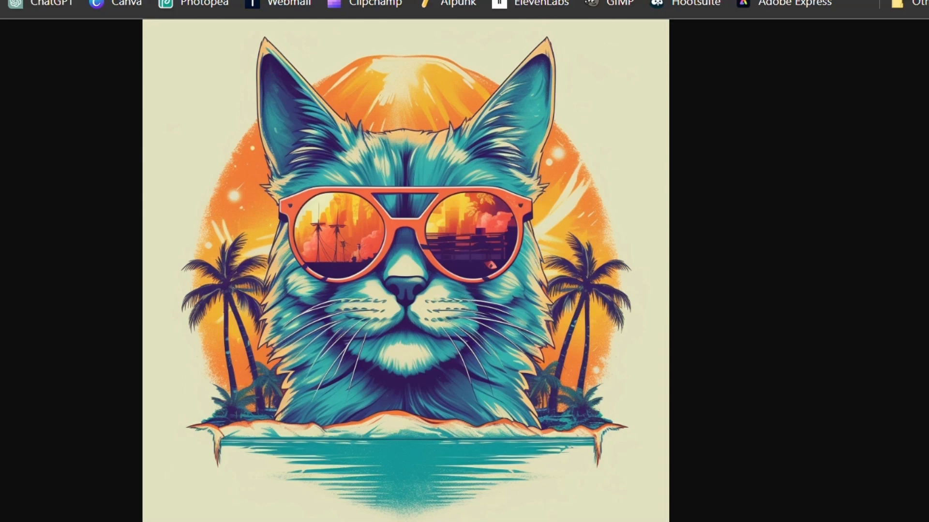
key("ctrl+w")
left_click(745, 276)
Step: Open the fourth cool cat image full size in the browser
scroll(435, 271, "down", 8)
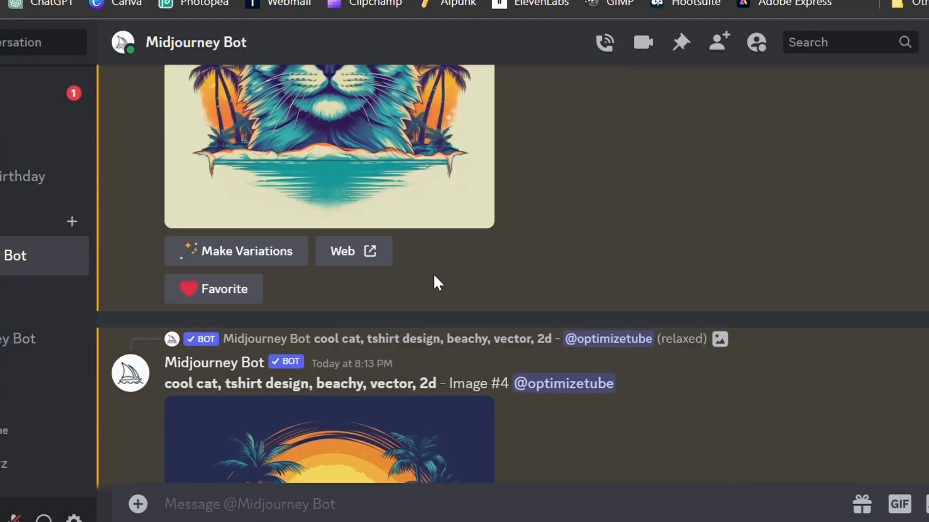
left_click(324, 290)
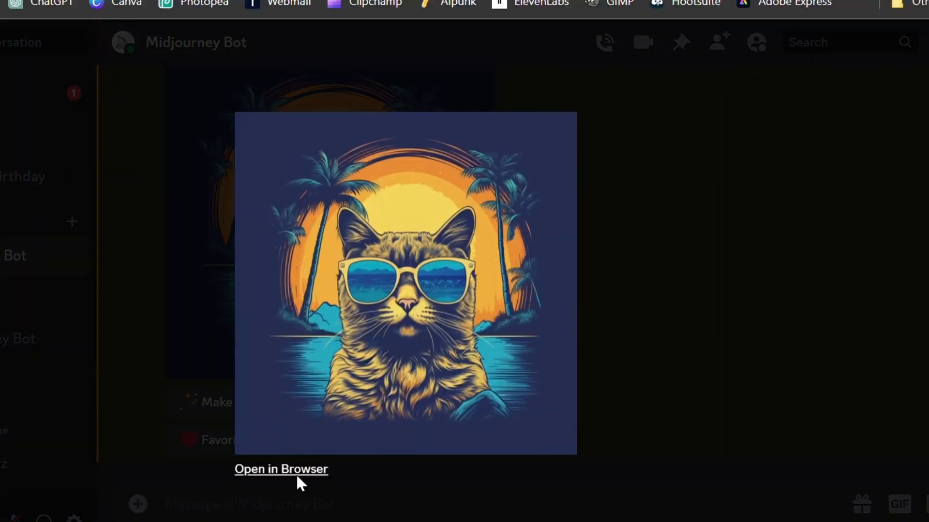
left_click(296, 474)
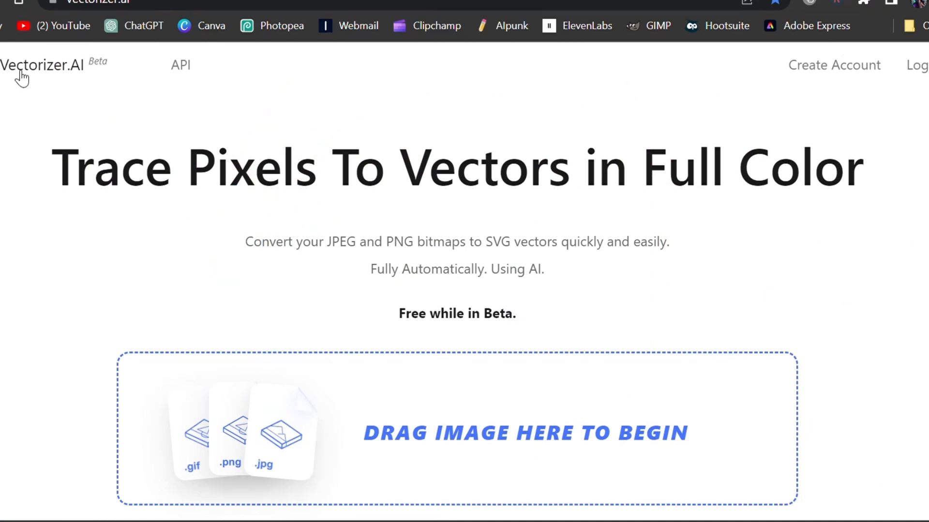
Step: Paste the copied pop art lips image into Vectorizer.AI to vectorize it
scroll(824, 172, "down", 3)
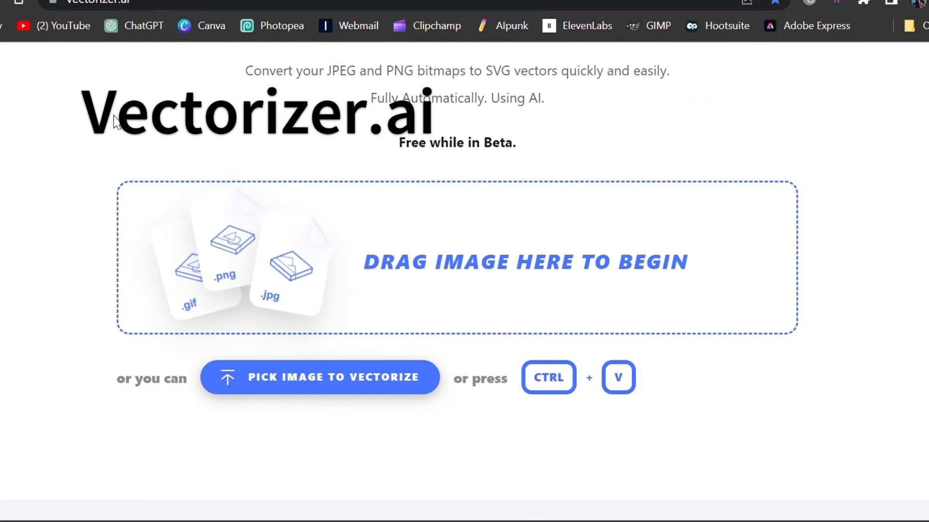
key("ctrl+v")
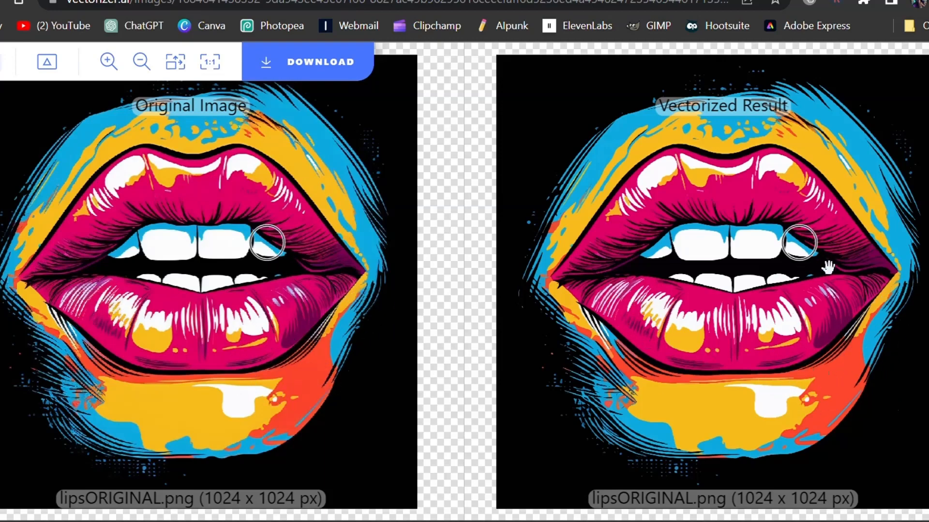
Step: Zoom into the upper lip and teeth to compare the original image with the vectorized result
scroll(784, 237, "up", 3)
scroll(791, 237, "down", 3)
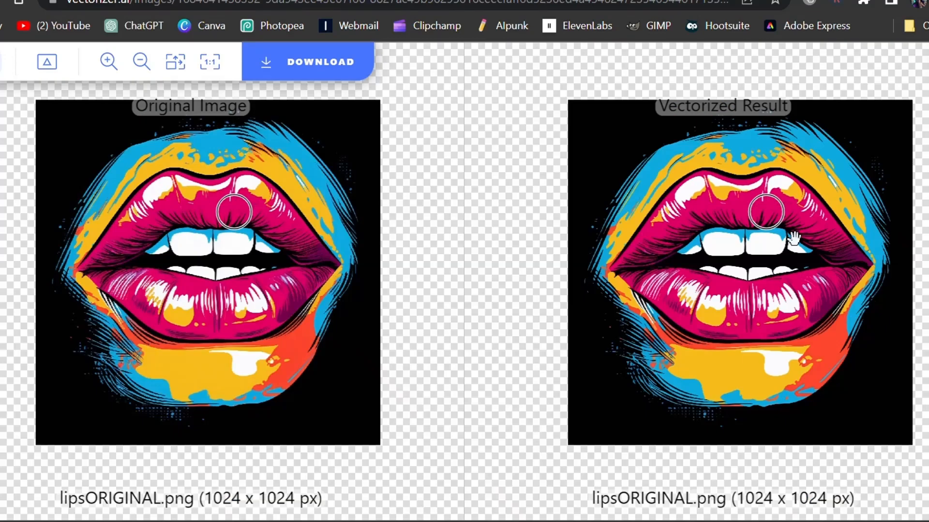
scroll(822, 237, "up", 3)
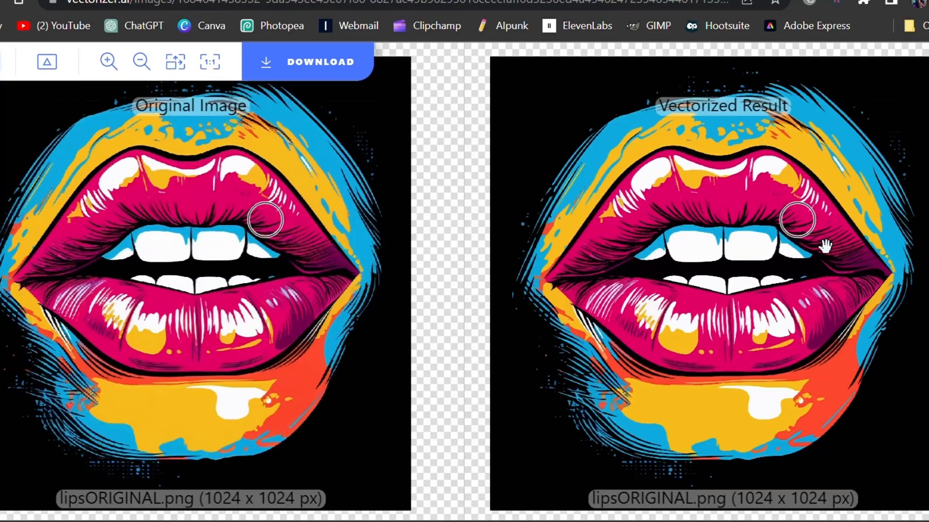
scroll(824, 246, "up", 2)
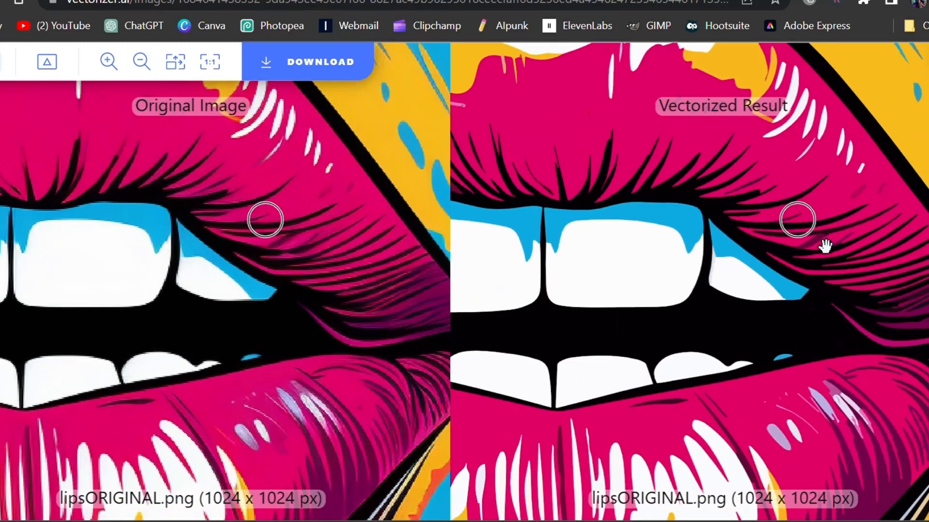
scroll(822, 244, "up", 3)
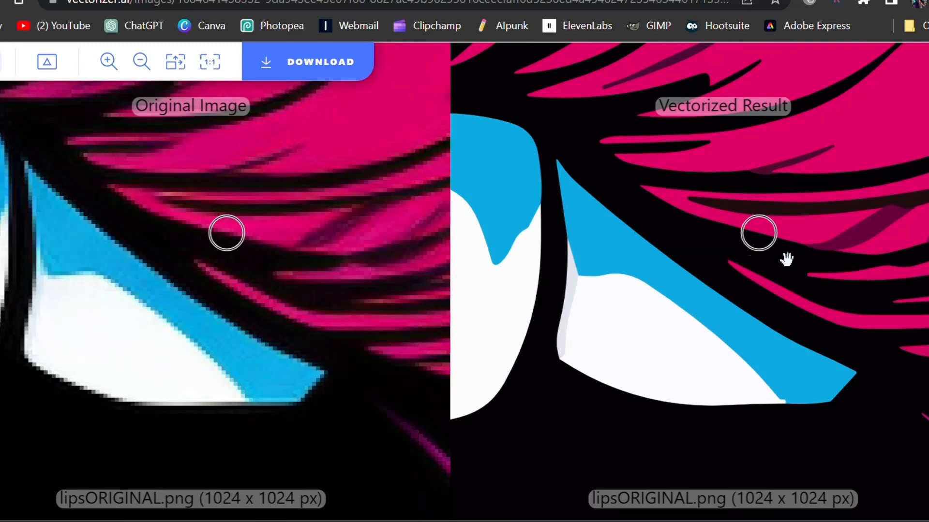
scroll(787, 260, "up", 2)
scroll(615, 406, "up", 3)
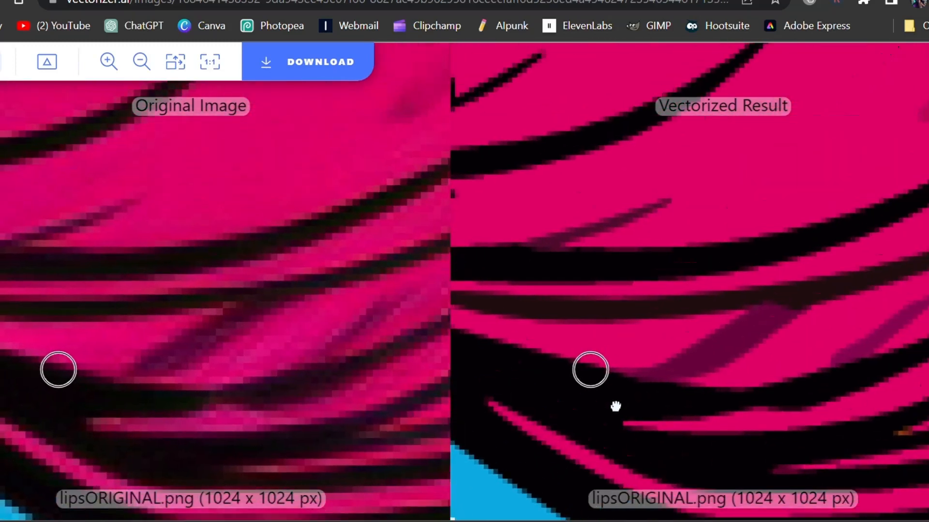
left_click_drag(615, 407, 618, 429)
left_click_drag(889, 253, 635, 454)
left_click_drag(651, 227, 804, 433)
scroll(754, 337, "up", 3)
left_click_drag(664, 272, 839, 505)
left_click_drag(583, 186, 793, 457)
Step: Pan across other lip and teeth details comparing original and vectorized versions, then zoom back out to the full image
scroll(780, 430, "down", 4)
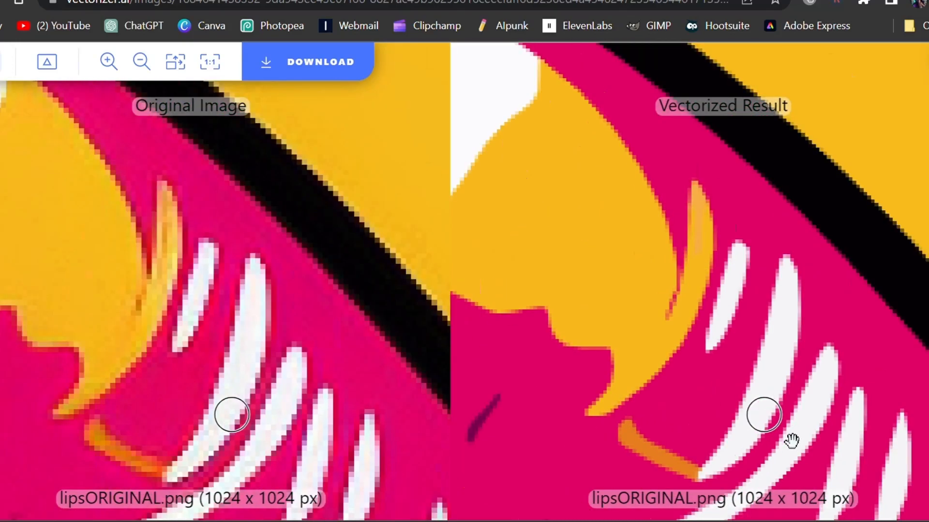
scroll(791, 441, "down", 1)
left_click_drag(751, 416, 834, 151)
left_click_drag(699, 424, 860, 247)
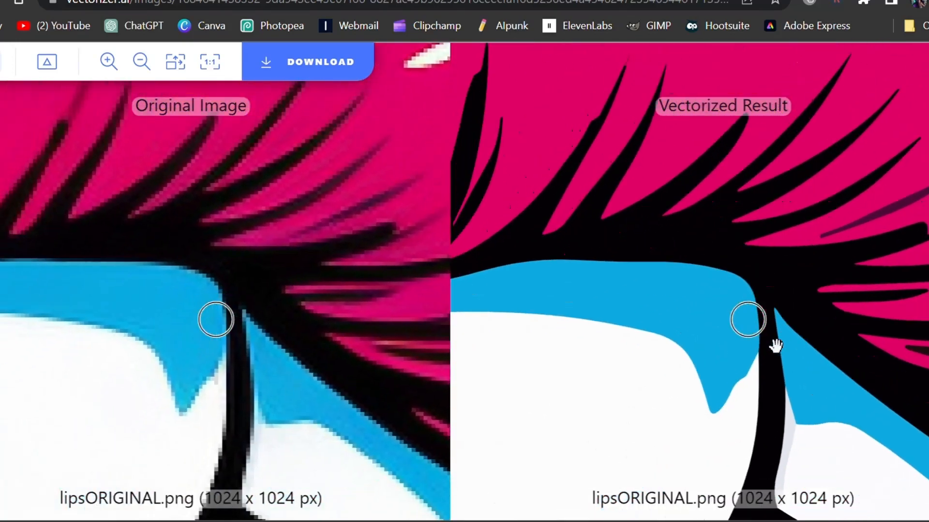
scroll(775, 345, "down", 5)
scroll(749, 348, "down", 3)
left_click_drag(696, 391, 737, 203)
left_click_drag(698, 309, 746, 332)
left_click_drag(697, 354, 825, 415)
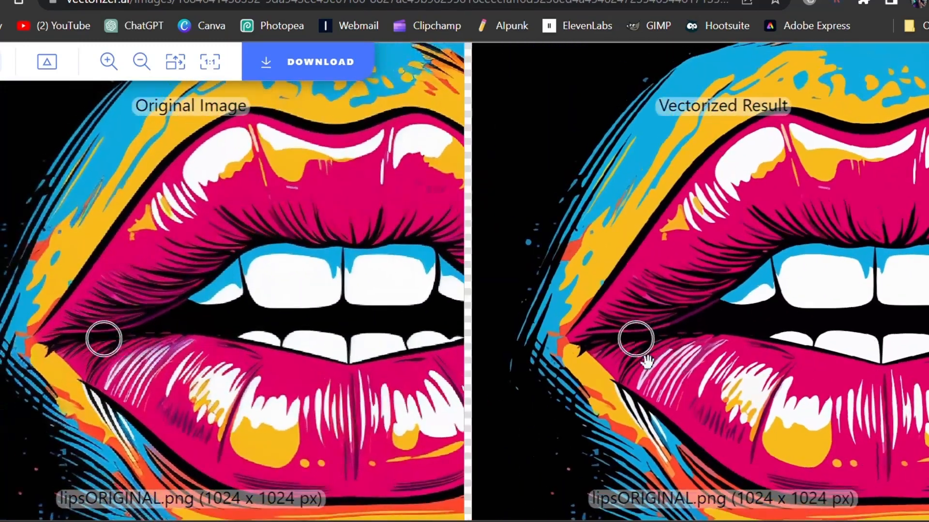
scroll(647, 360, "up", 4)
scroll(641, 356, "down", 8)
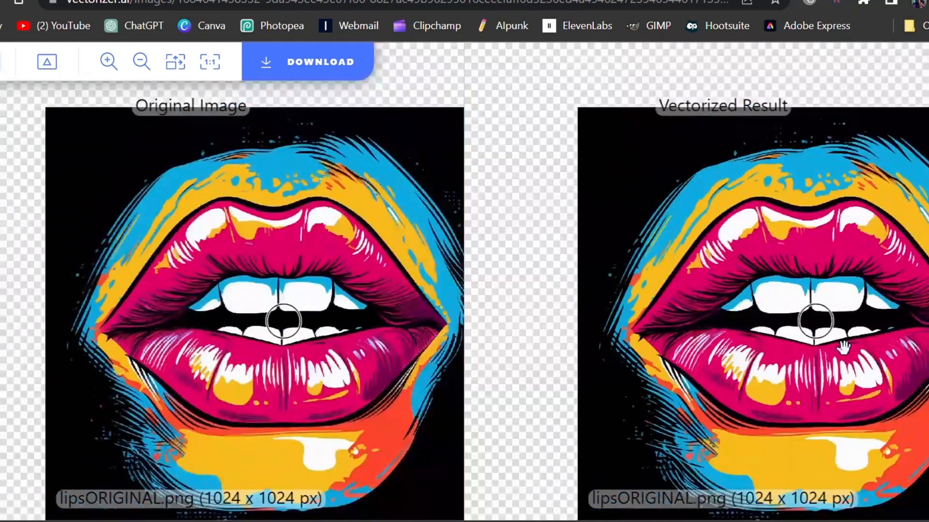
Step: Download the vectorized lips image as an SVG using the default download settings
scroll(711, 287, "up", 5)
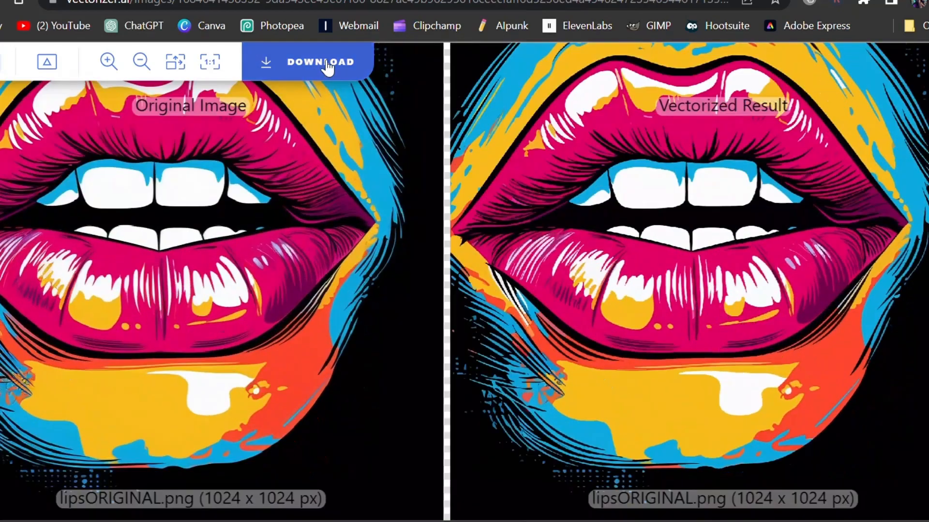
left_click(329, 57)
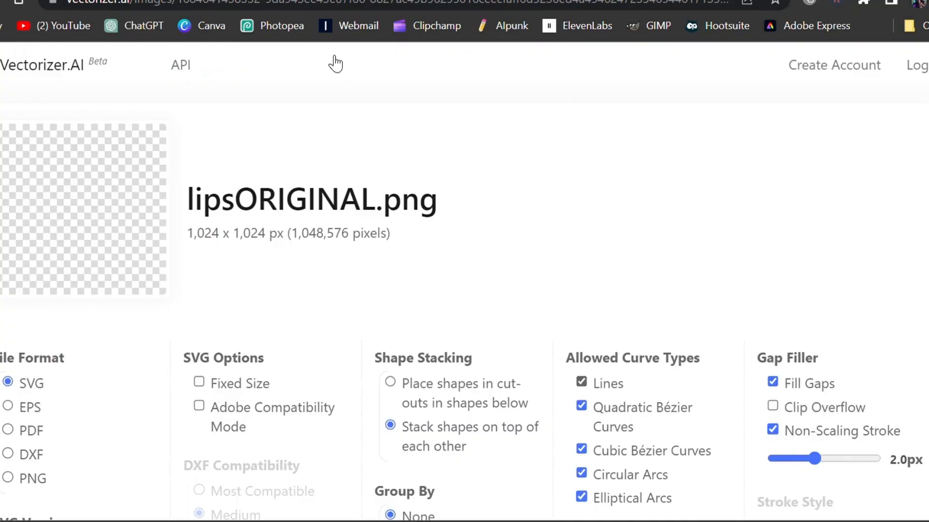
scroll(570, 223, "down", 2)
scroll(570, 223, "down", 3)
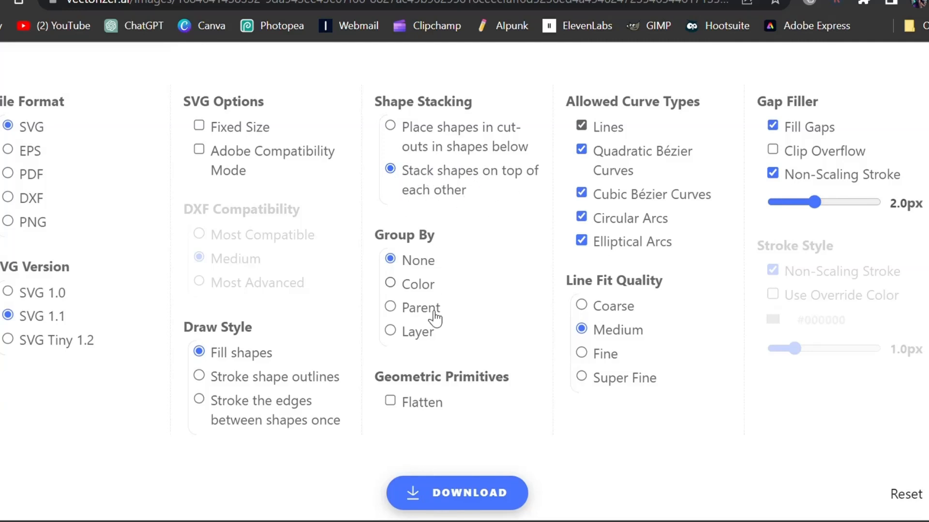
left_click(450, 502)
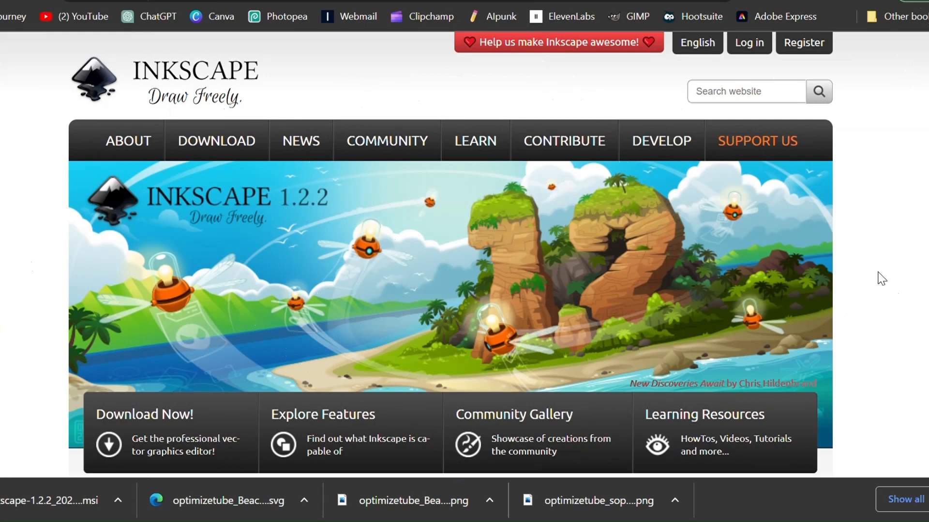
Step: Switch to the Inkscape website and download the Inkscape 1.2.2 Windows installer package
scroll(892, 266, "down", 8)
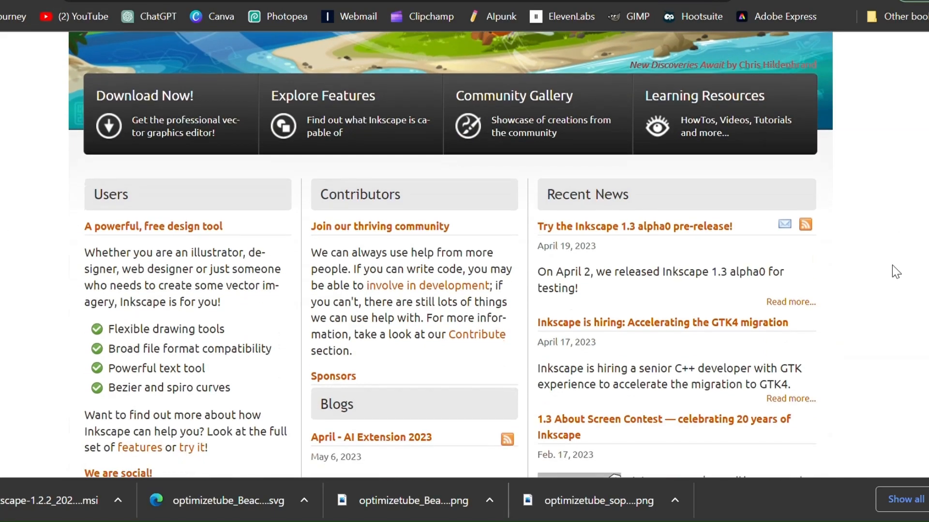
scroll(892, 265, "down", 2)
scroll(892, 265, "up", 5)
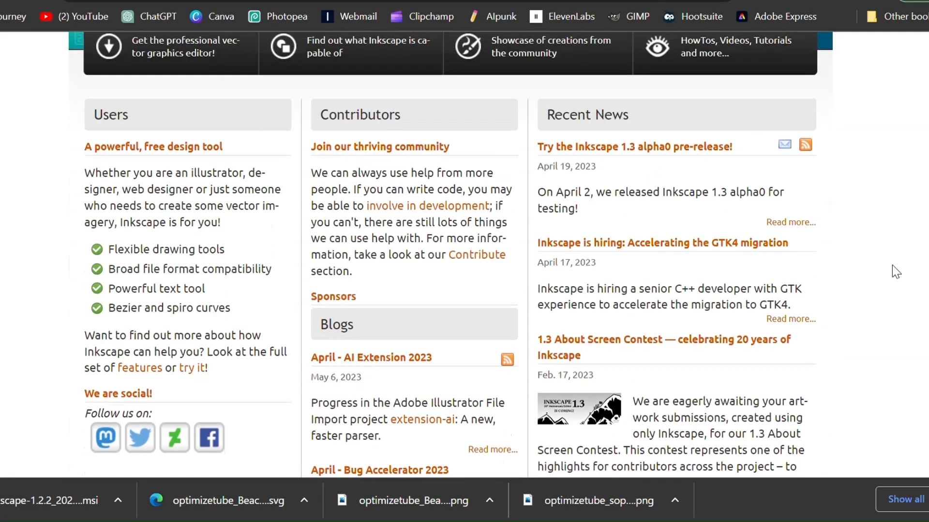
scroll(892, 265, "up", 3)
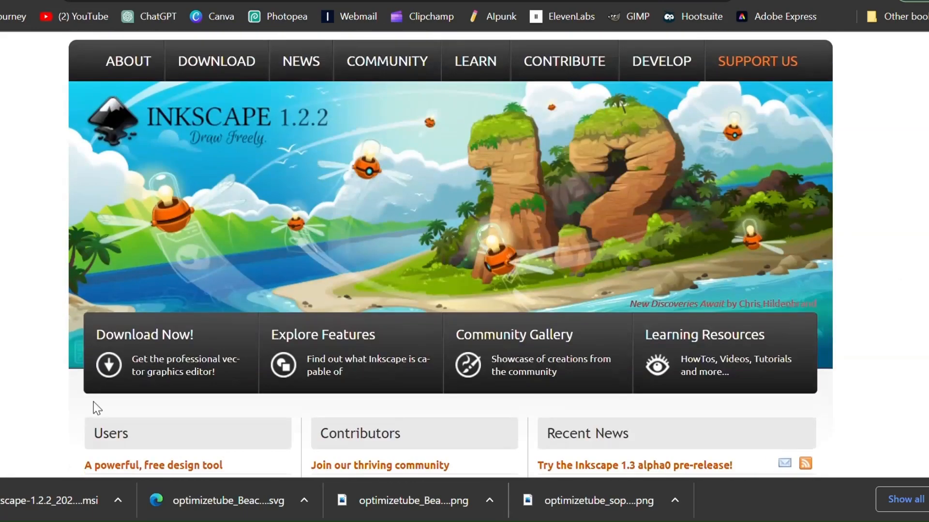
left_click(126, 369)
scroll(599, 278, "down", 5)
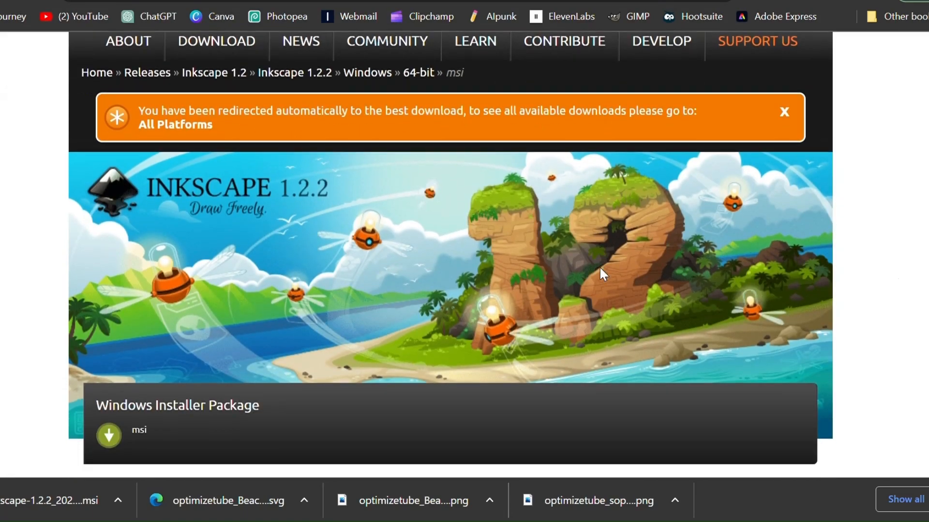
left_click(371, 283)
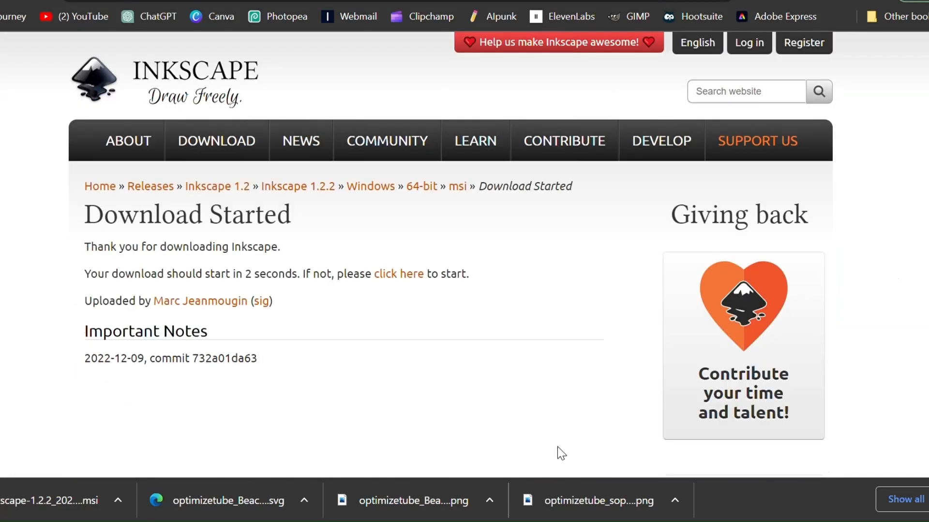
scroll(583, 314, "down", 3)
scroll(582, 309, "up", 3)
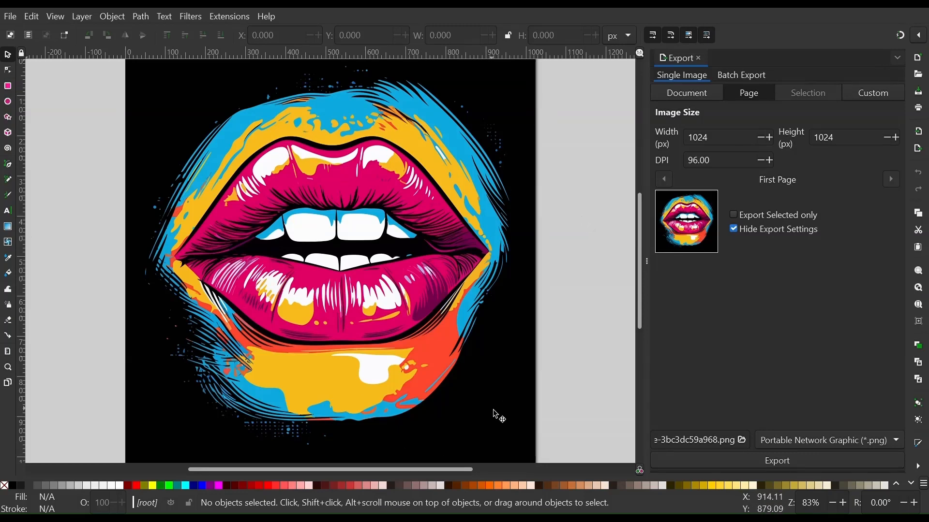
Step: Select the black background shape behind the lips design and delete it
left_click_drag(491, 419, 576, 381)
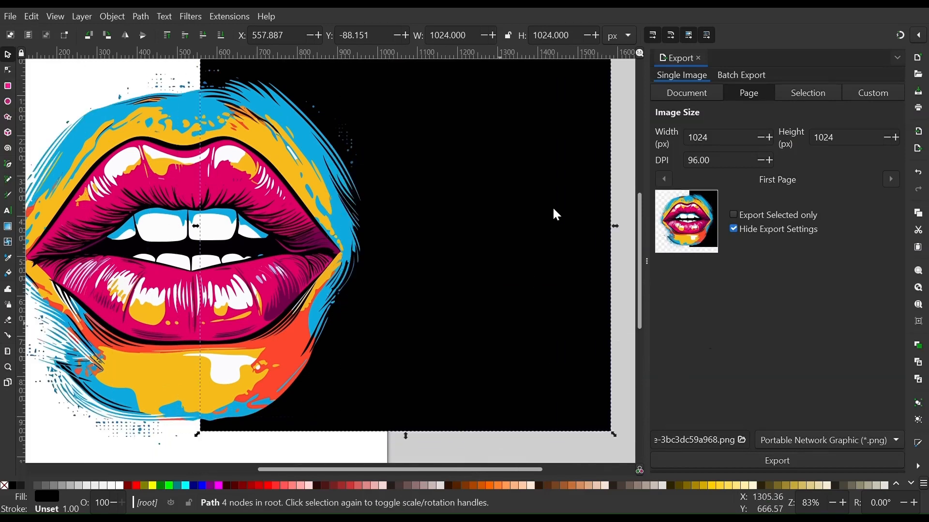
key("Delete")
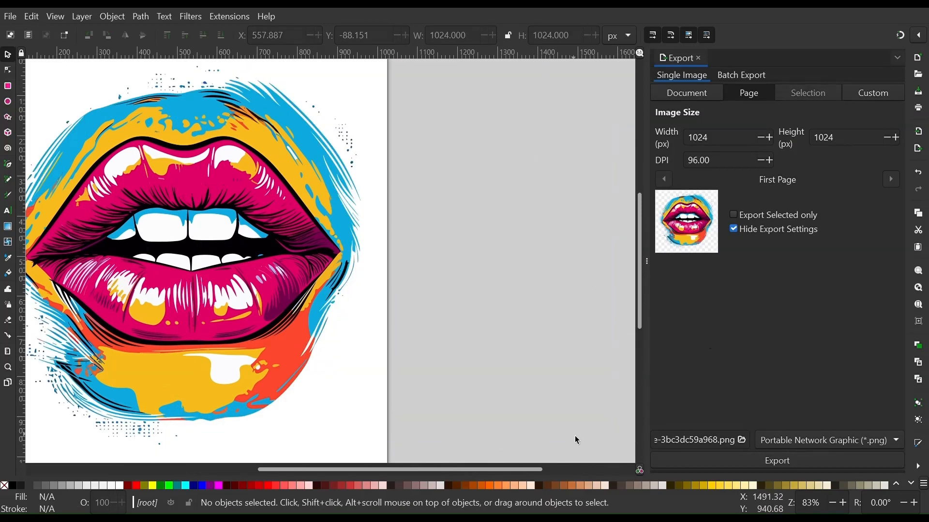
left_click_drag(514, 471, 446, 475)
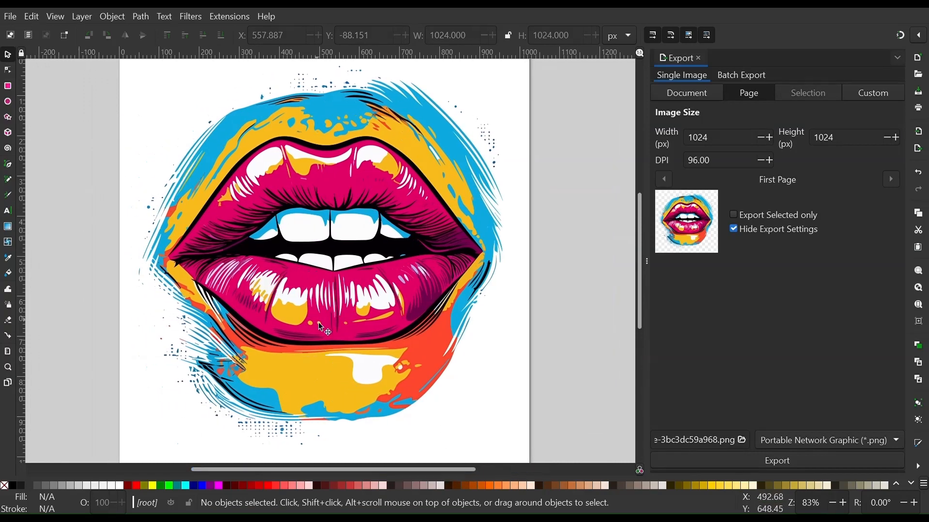
scroll(292, 309, "up", 2)
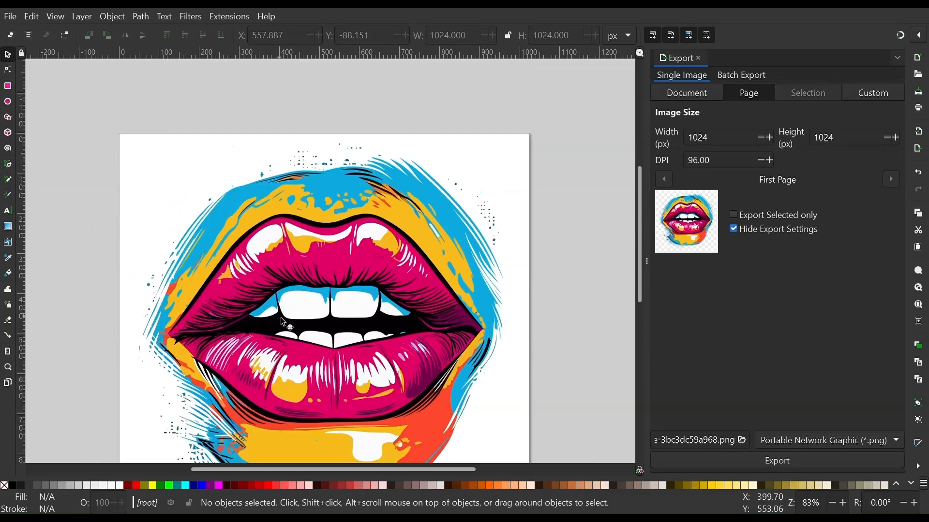
scroll(293, 310, "down", 2)
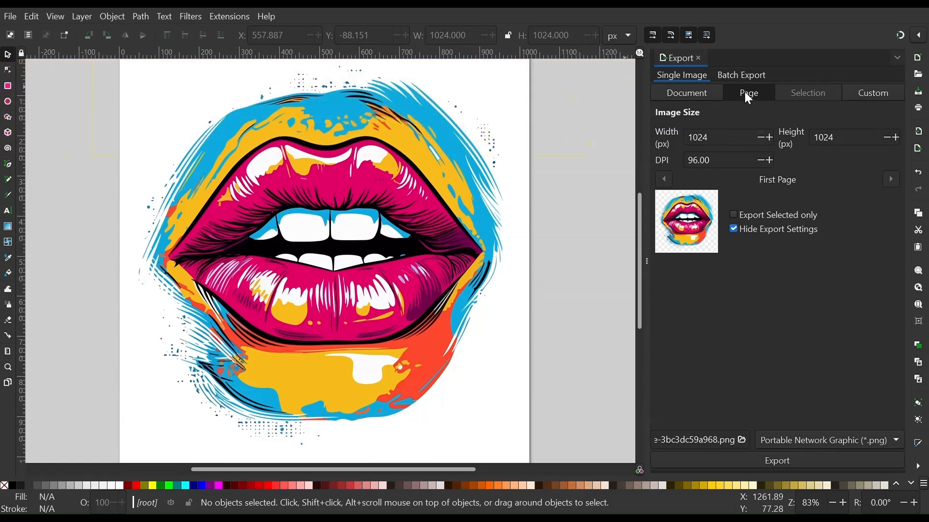
Step: Set the page export size to 4800 by 4800 px and export it as a PNG
left_click(768, 138)
left_click(768, 138)
left_click_drag(713, 138, 656, 146)
type("4200")
key("Tab")
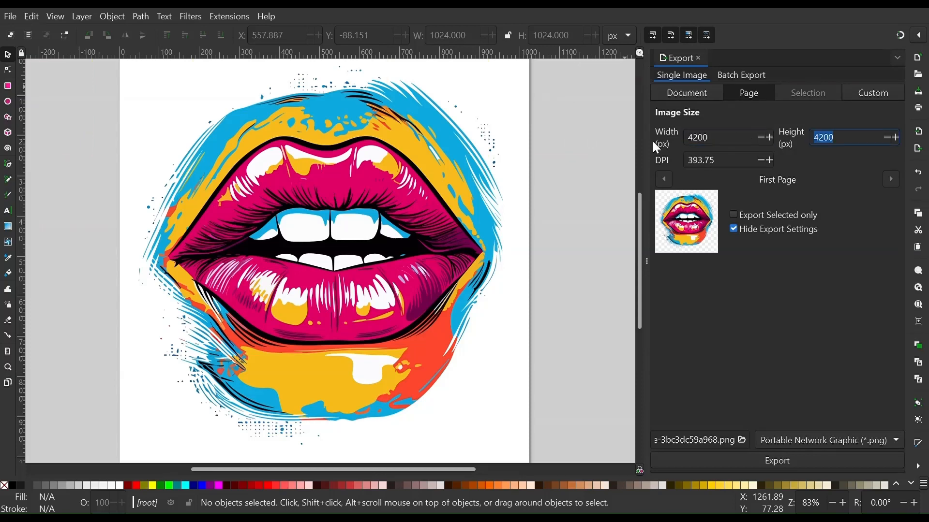
type("4800")
key("Tab")
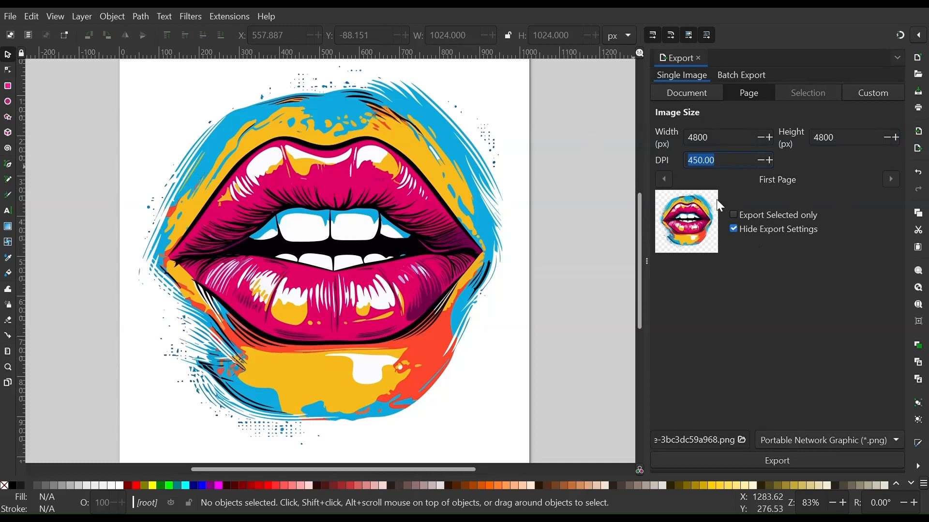
left_click(769, 461)
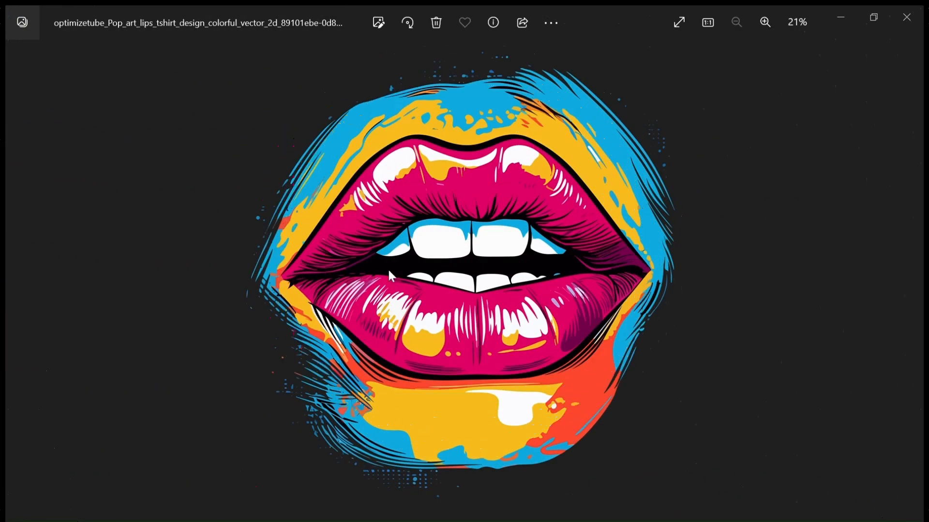
Step: Zoom into the exported PNG's lower lip to inspect its detail, then zoom back out
scroll(547, 341, "up", 8)
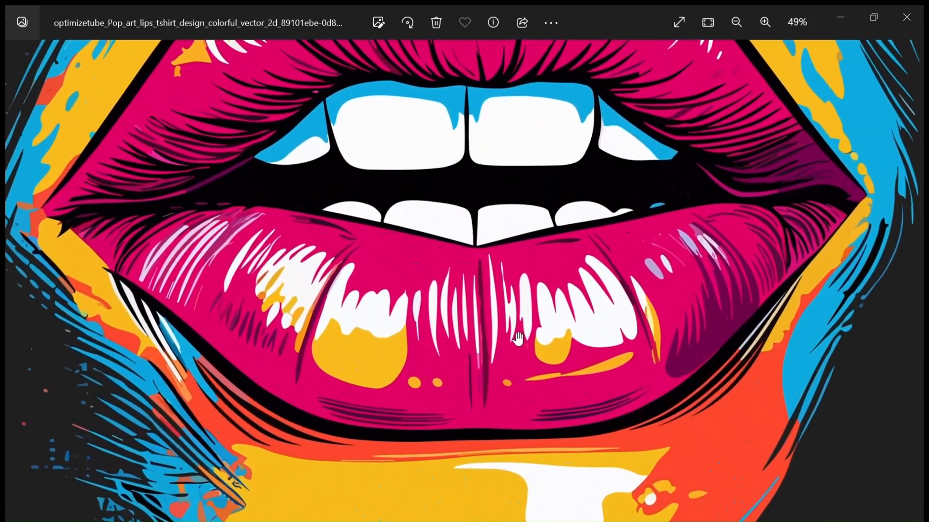
scroll(518, 338, "up", 4)
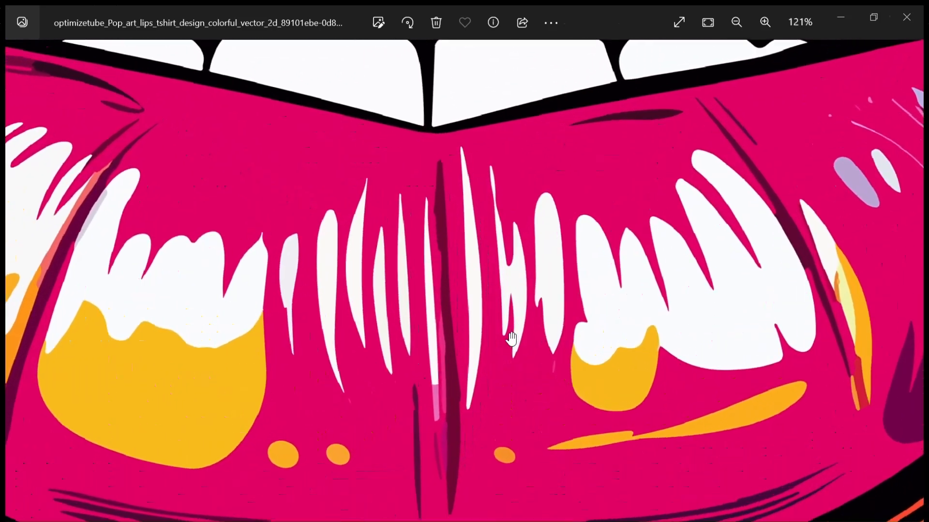
scroll(527, 334, "up", 5)
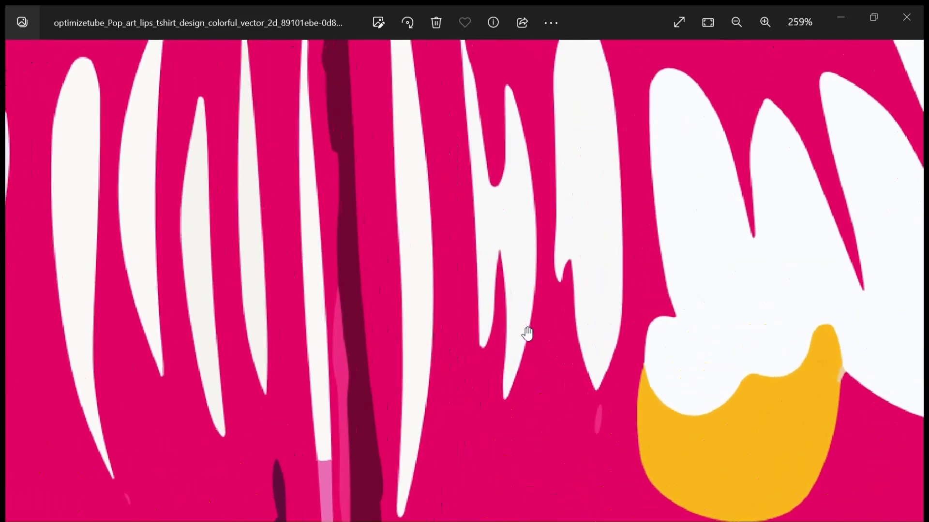
scroll(527, 334, "up", 2)
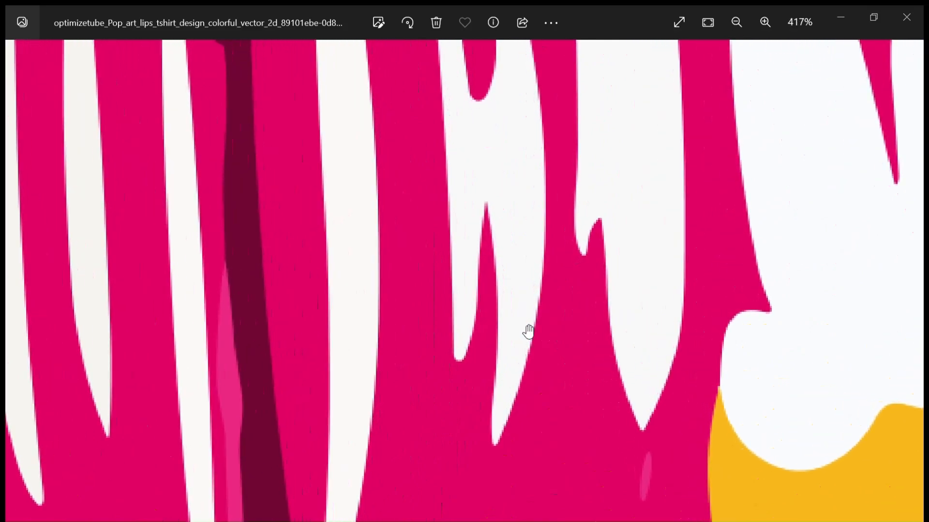
scroll(479, 290, "down", 8)
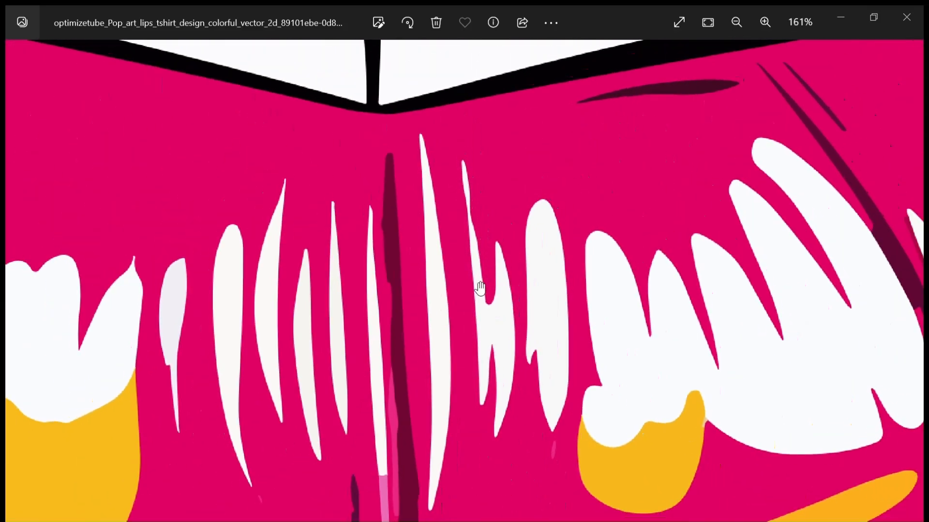
scroll(479, 288, "down", 4)
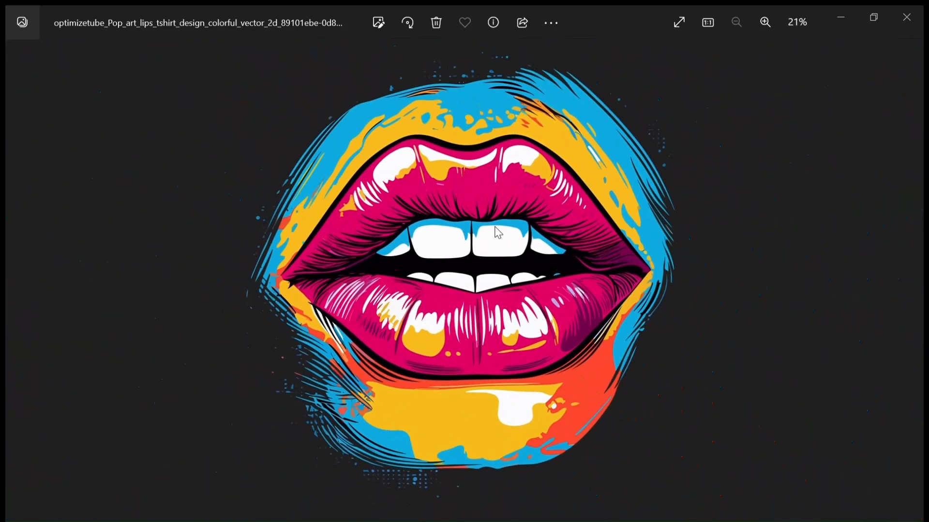